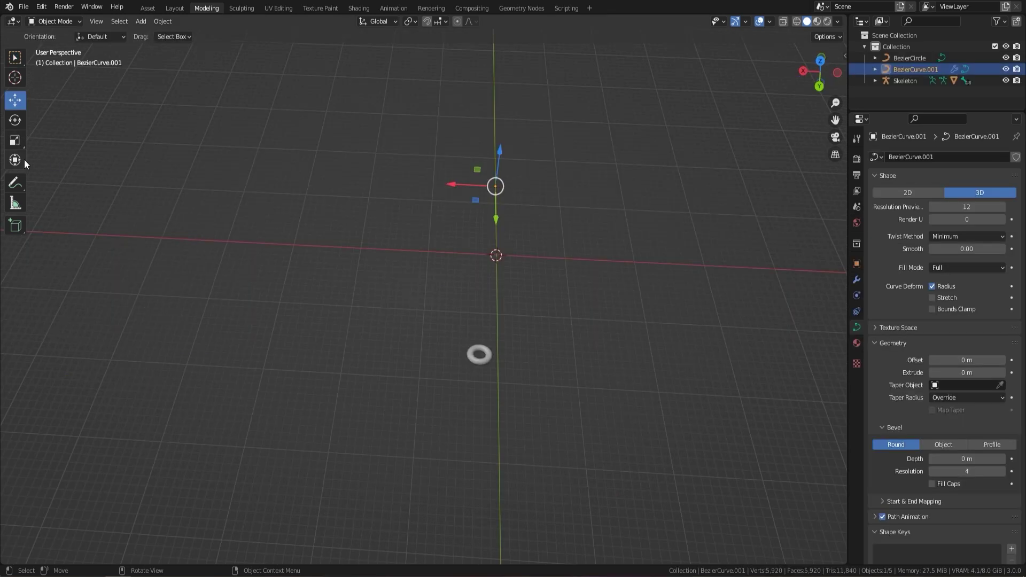
In Edit Mode on BezierCurve.001, draw four freehand strands looping across the grid
key("Tab")
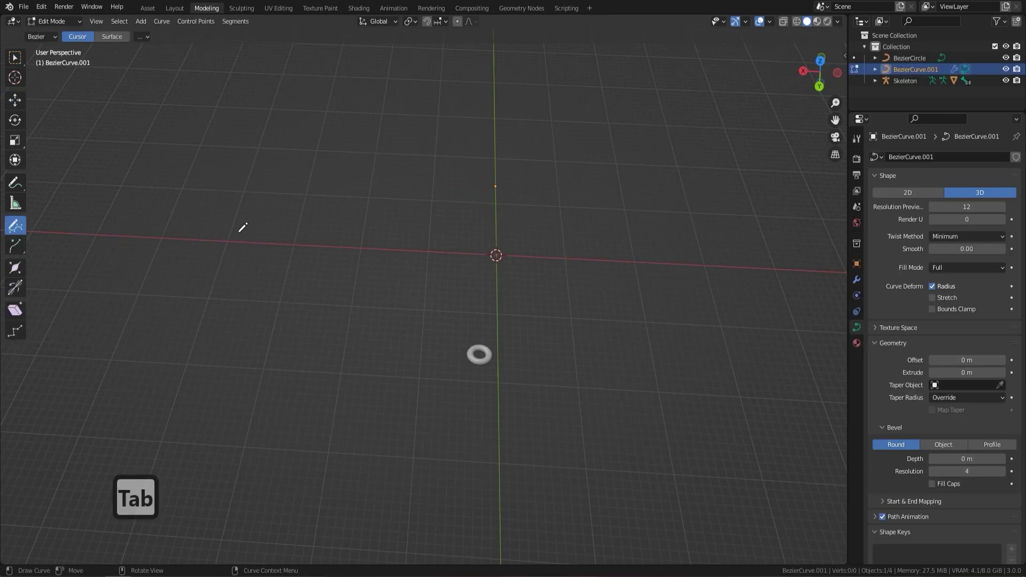
mouse_move(150, 249)
left_mouse_down()
mouse_move(209, 206)
mouse_move(670, 214)
left_mouse_up()
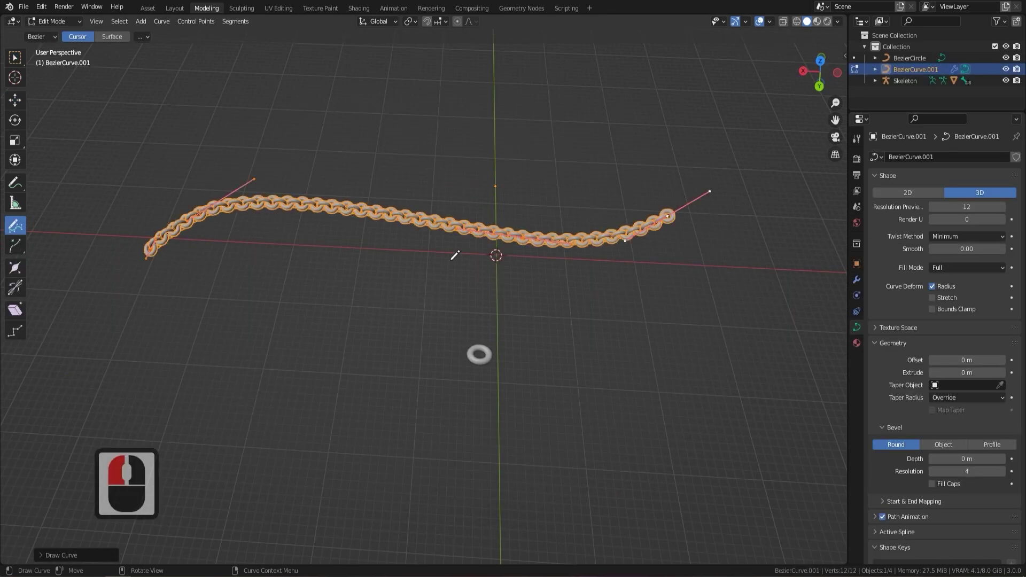
mouse_move(220, 292)
left_mouse_down()
mouse_move(337, 166)
mouse_move(559, 105)
left_mouse_up()
left_click_drag(379, 273, 681, 133)
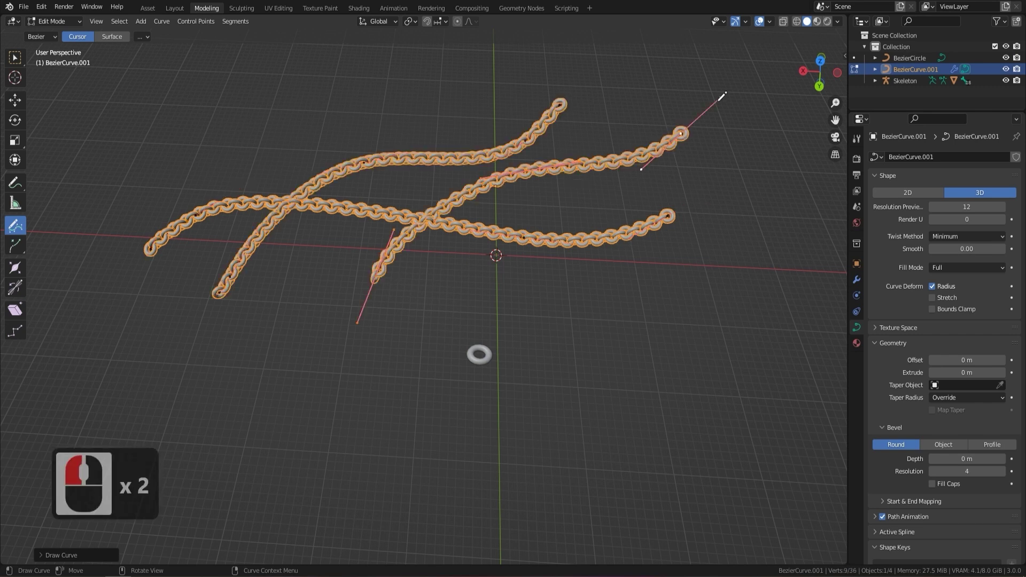
mouse_move(678, 271)
left_mouse_down()
mouse_move(722, 211)
mouse_move(635, 246)
mouse_move(575, 157)
mouse_move(454, 176)
mouse_move(348, 161)
mouse_move(171, 260)
mouse_move(409, 303)
left_mouse_up()
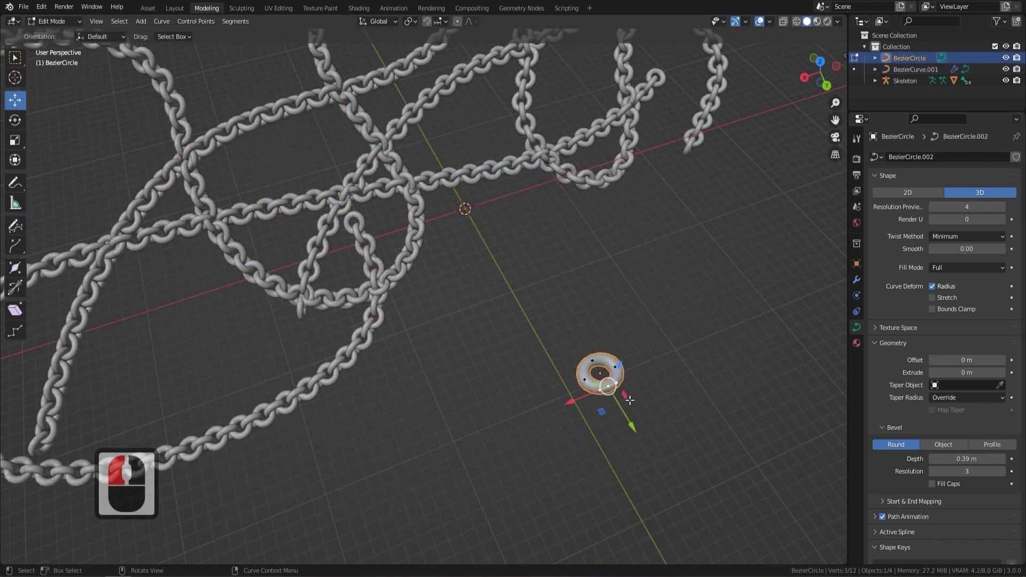
Stretch a BezierCircle control point into an oval and cut bevel depth from 0.39 m to 0.13 m
key("g")
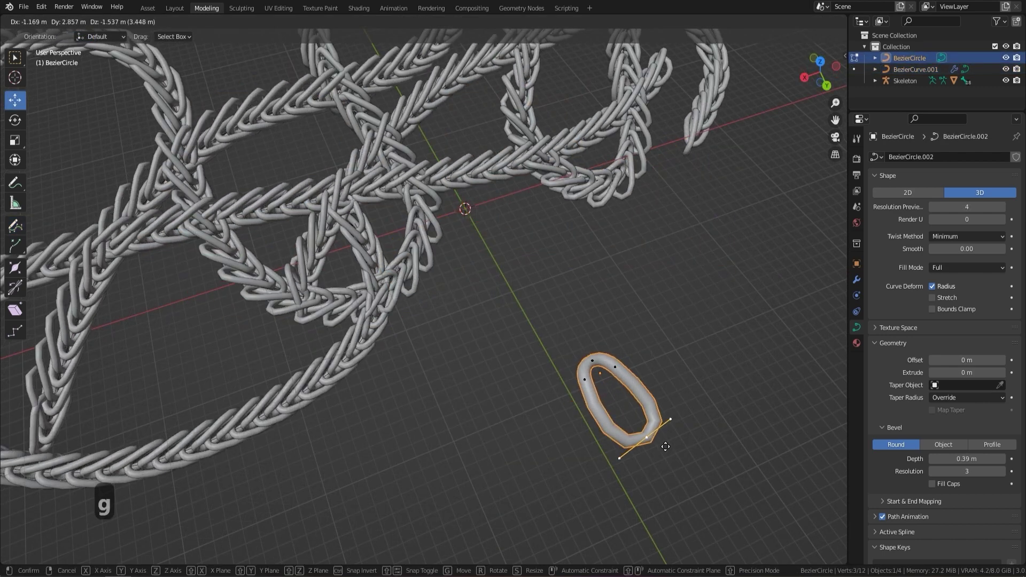
left_click(582, 380)
left_click_drag(583, 381, 550, 395)
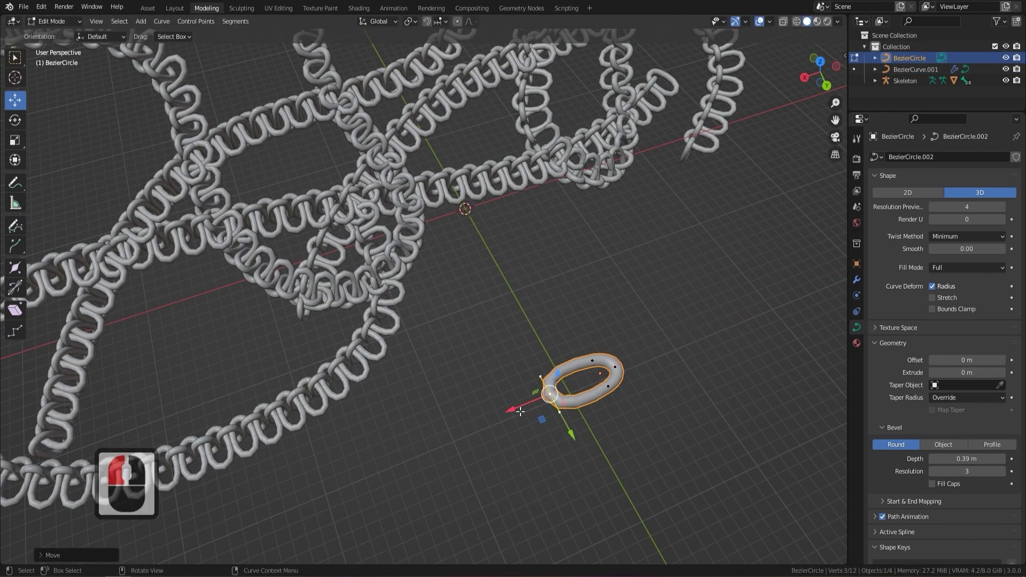
left_click_drag(966, 454, 952, 454)
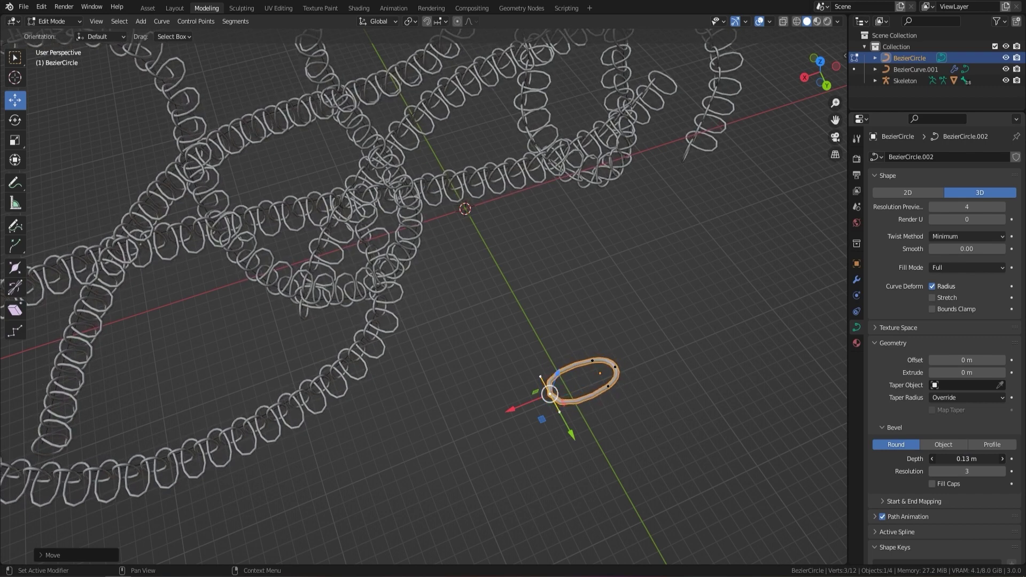
Hide the selected parts, then select the armature bone and start moving it to bend the chain
key("h")
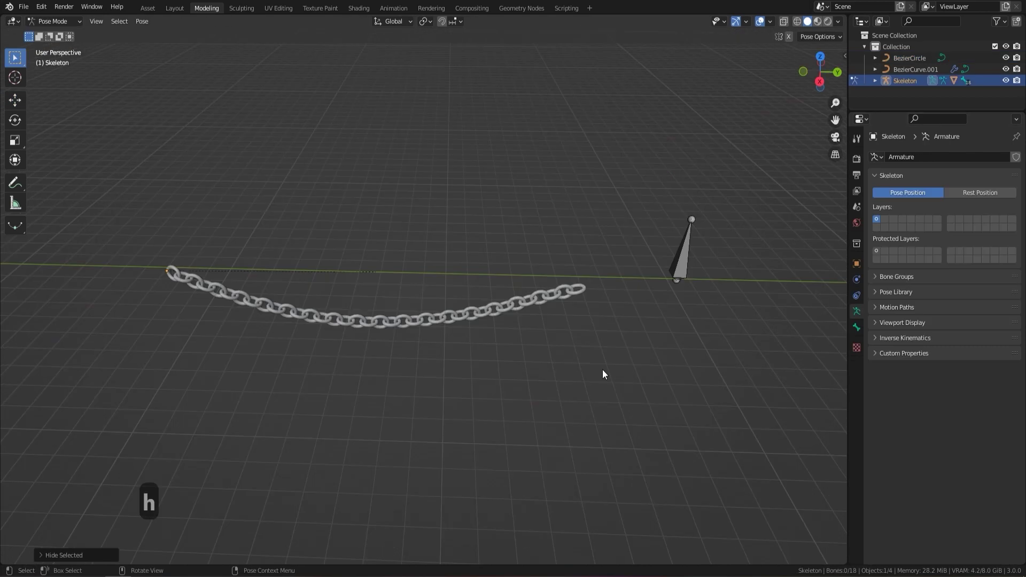
left_click(683, 265)
key("g")
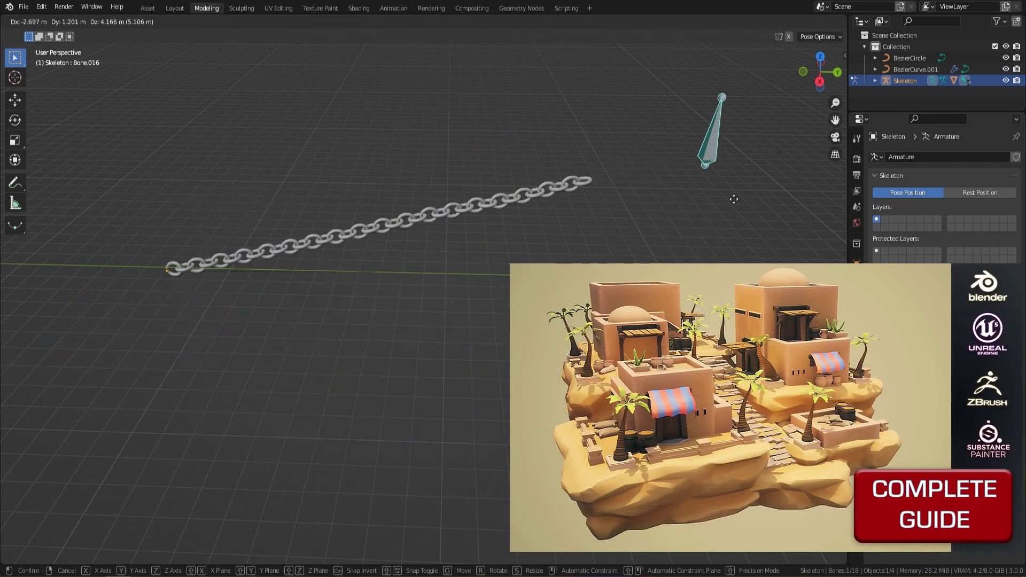
Cancel the bone move so the chain returns to its previous position
right_click(607, 262)
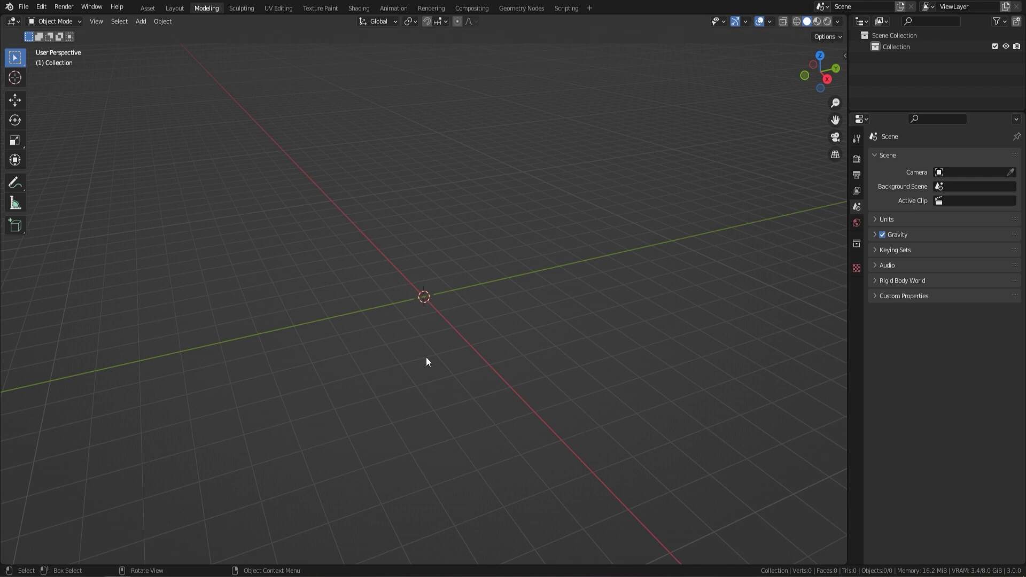
Add a Curve > Circle (BezierCircle) at the world origin of the empty scene
middle_click_drag(478, 291, 484, 292)
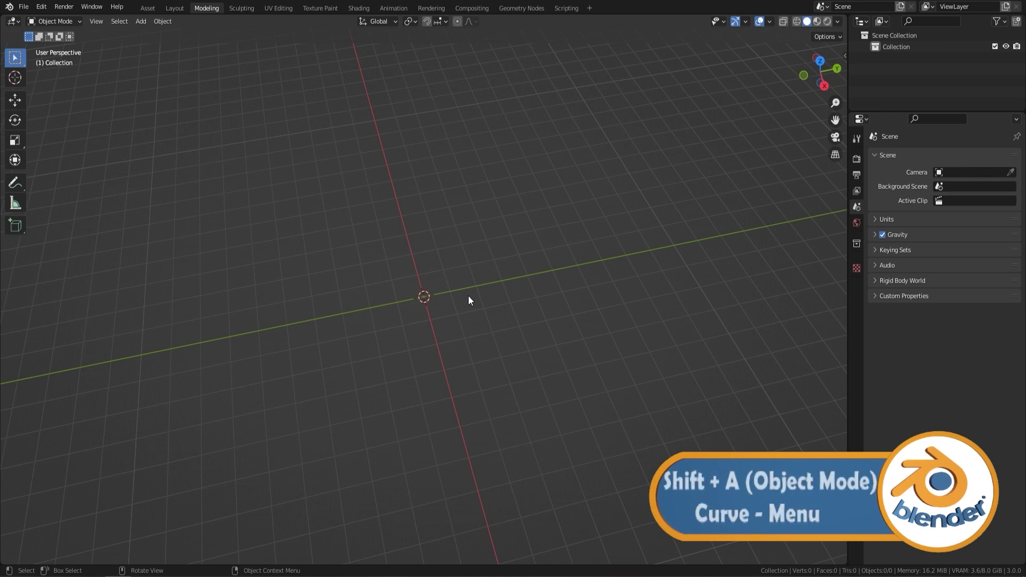
key("shift+a")
mouse_move(440, 308)
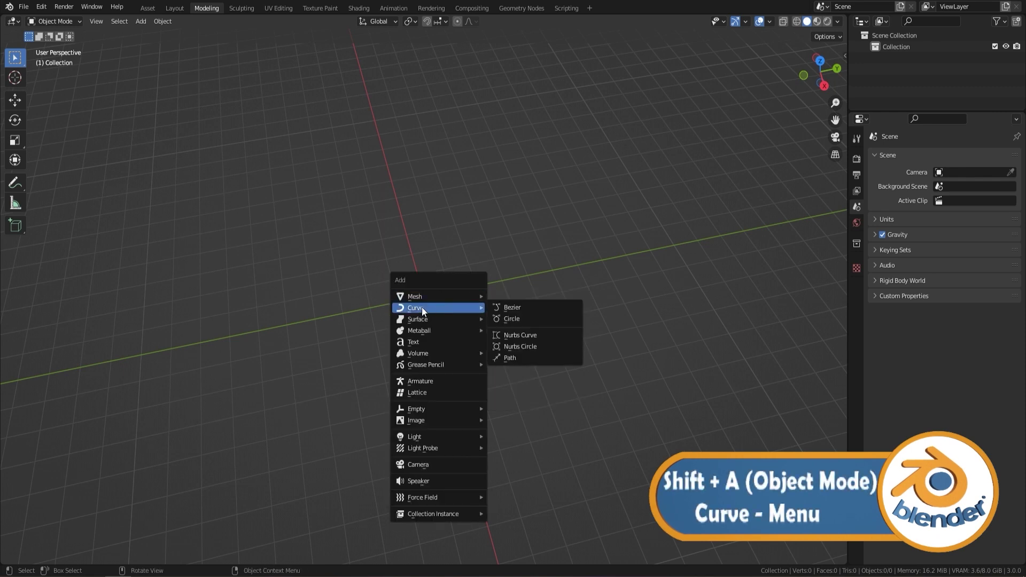
left_click(518, 319)
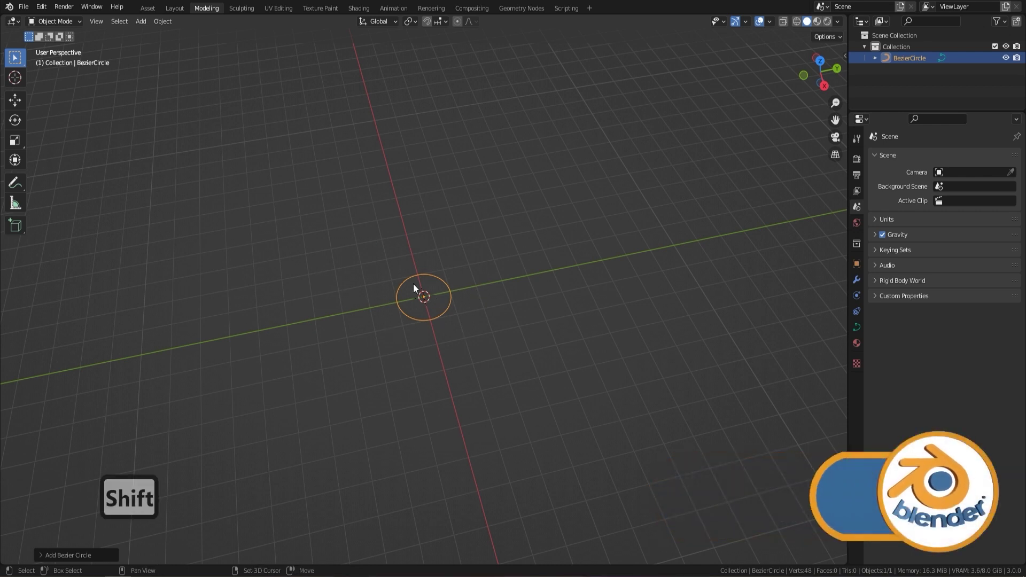
key("shift+space")
Move the BezierCircle along the X axis and show its curve Object Data properties
left_click(399, 305)
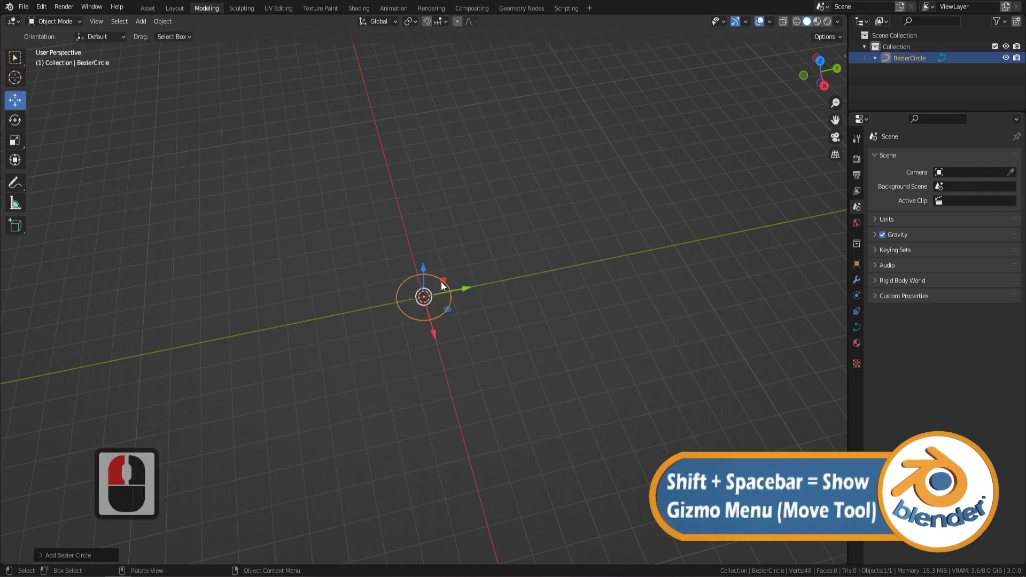
left_click_drag(431, 347, 390, 210)
middle_click_drag(425, 155, 488, 288)
scroll(502, 310, "up", 3)
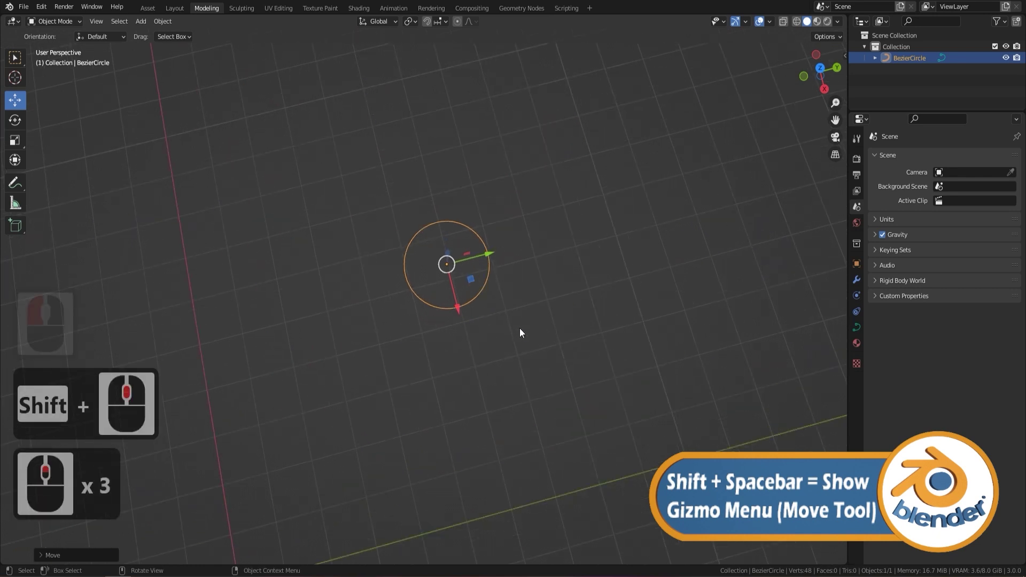
left_click(857, 326)
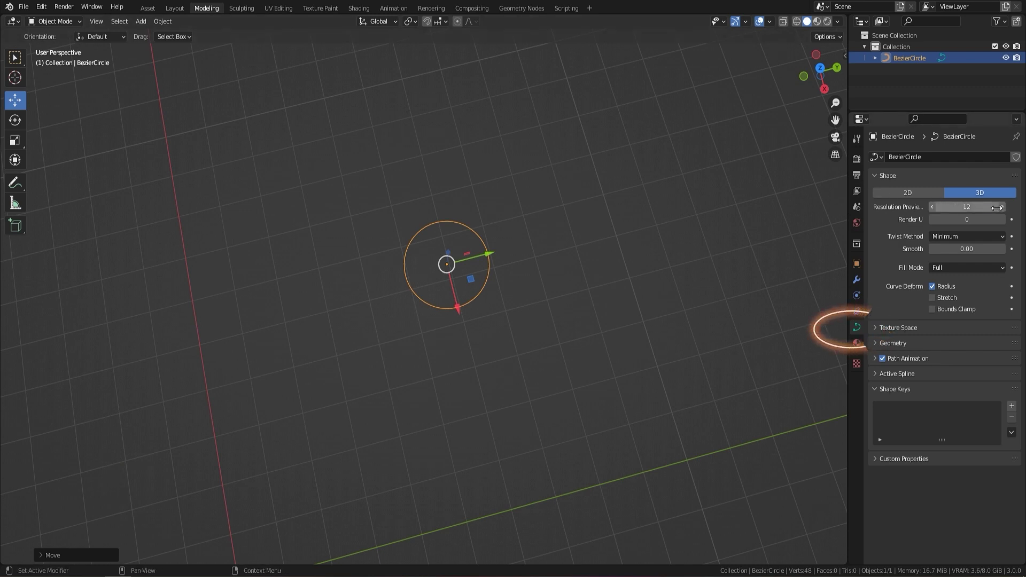
Set the circle's Resolution Preview U to 4 and expand the Geometry panel
left_click_drag(982, 207, 924, 194)
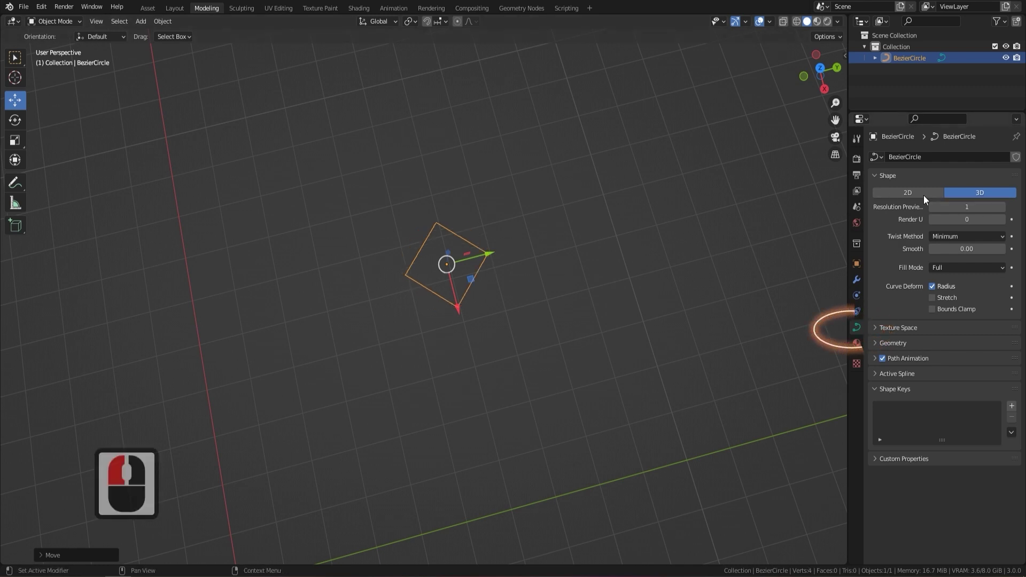
left_click(1003, 207)
left_click(1003, 207)
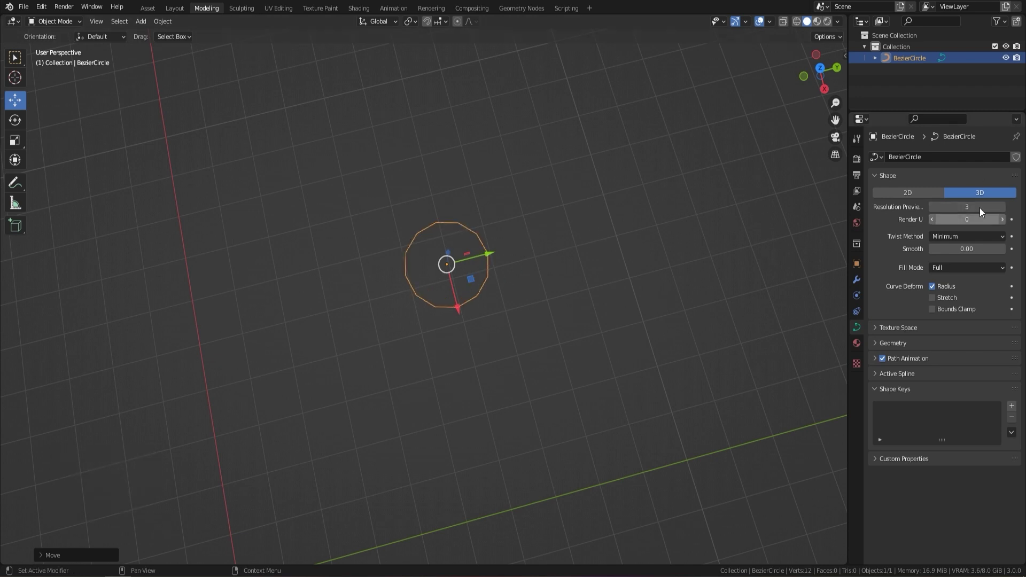
left_click(1005, 207)
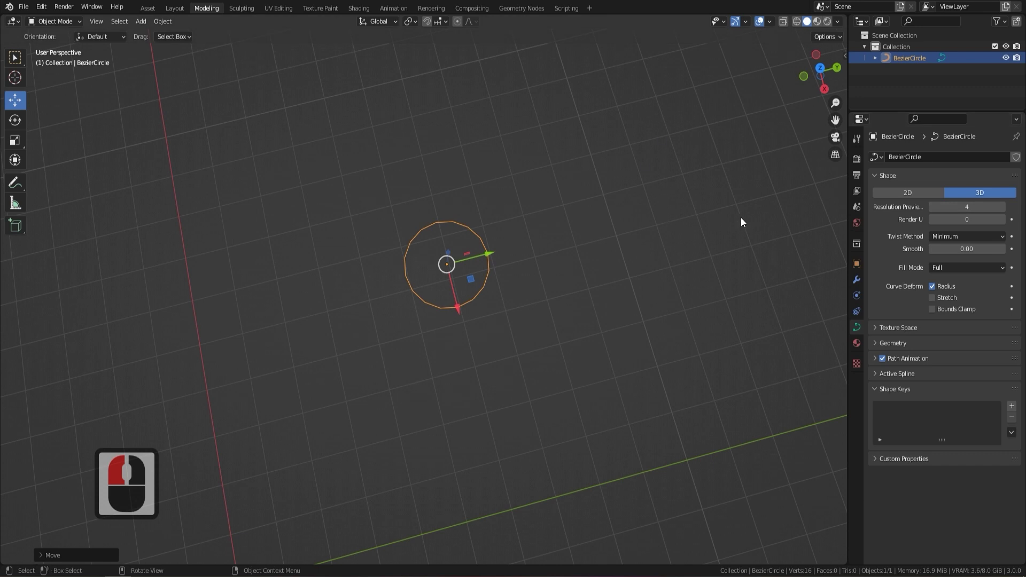
left_click(892, 344)
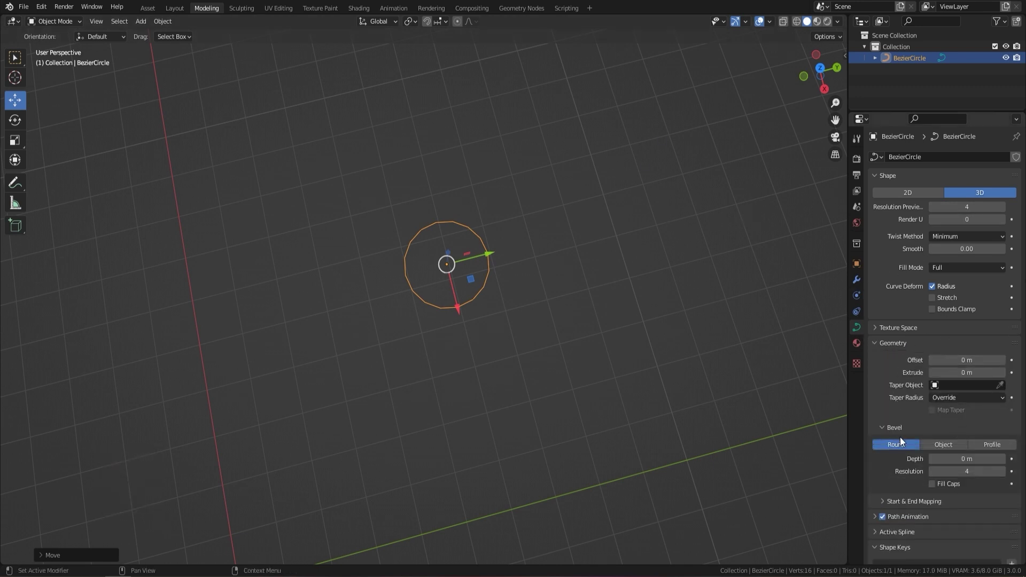
Give the ring a 0.24 m bevel depth and squash it along the X axis
left_click_drag(946, 458, 1002, 459)
middle_click_drag(511, 300, 546, 289)
key("s")
key("y")
key("x")
left_click(576, 301)
middle_click_drag(576, 301, 518, 278)
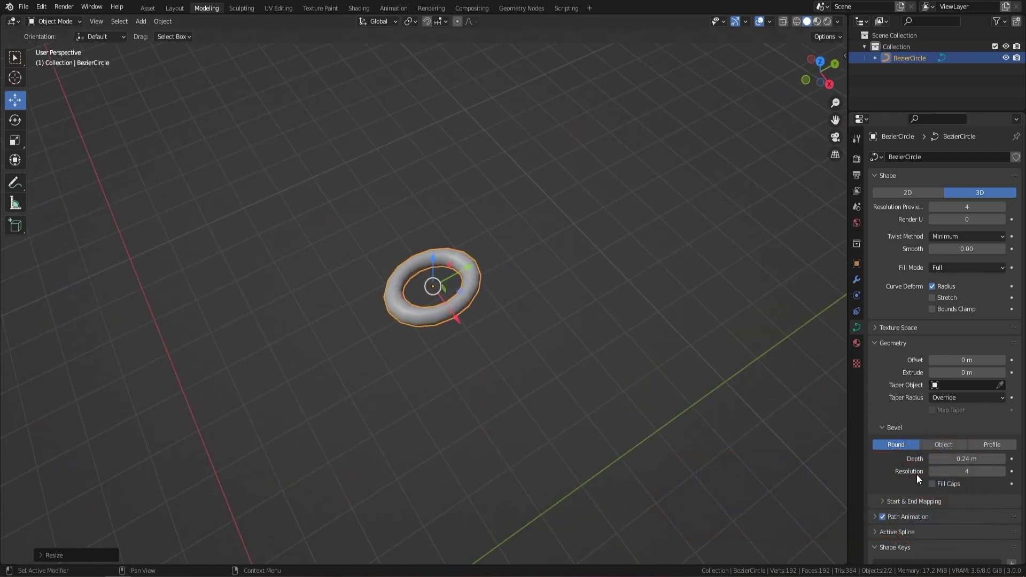
Set the ring's Bevel Resolution to 3, inspecting it from low and top-down angles
left_click(932, 471)
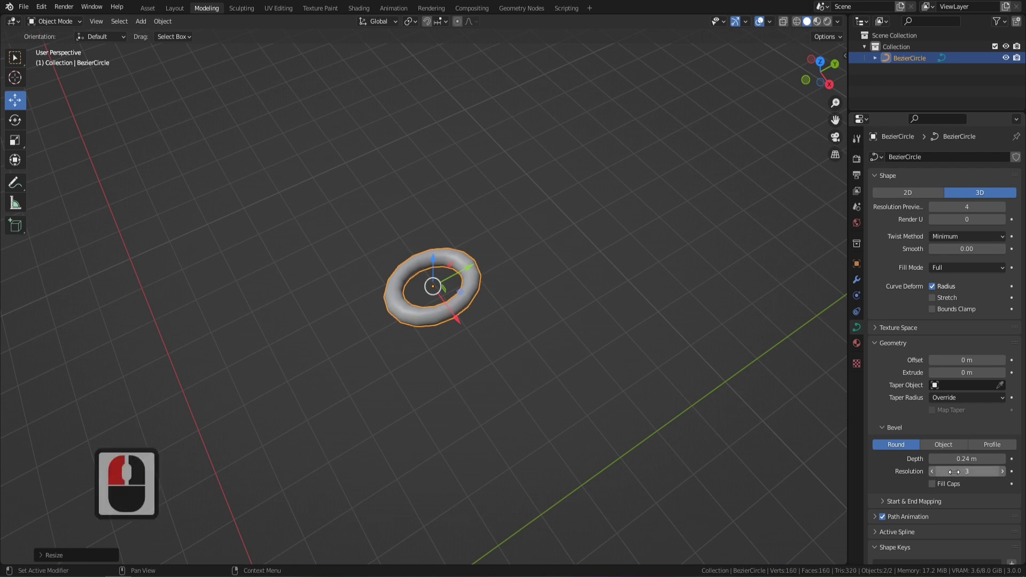
left_click(932, 471)
left_click(932, 471)
left_click(932, 471)
scroll(514, 352, "up", 5)
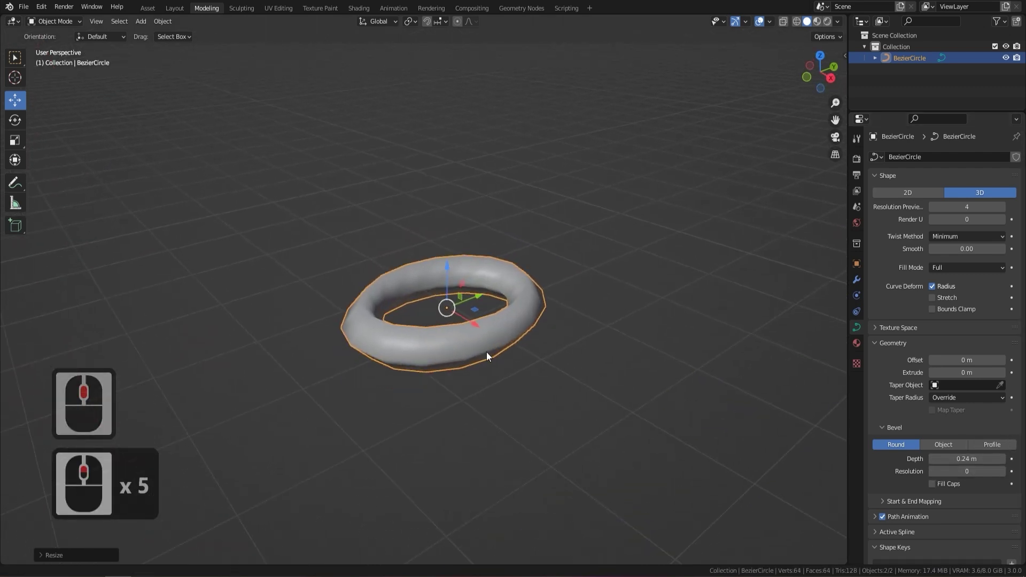
middle_click_drag(486, 355, 454, 369, "shift")
middle_click_drag(454, 369, 422, 377)
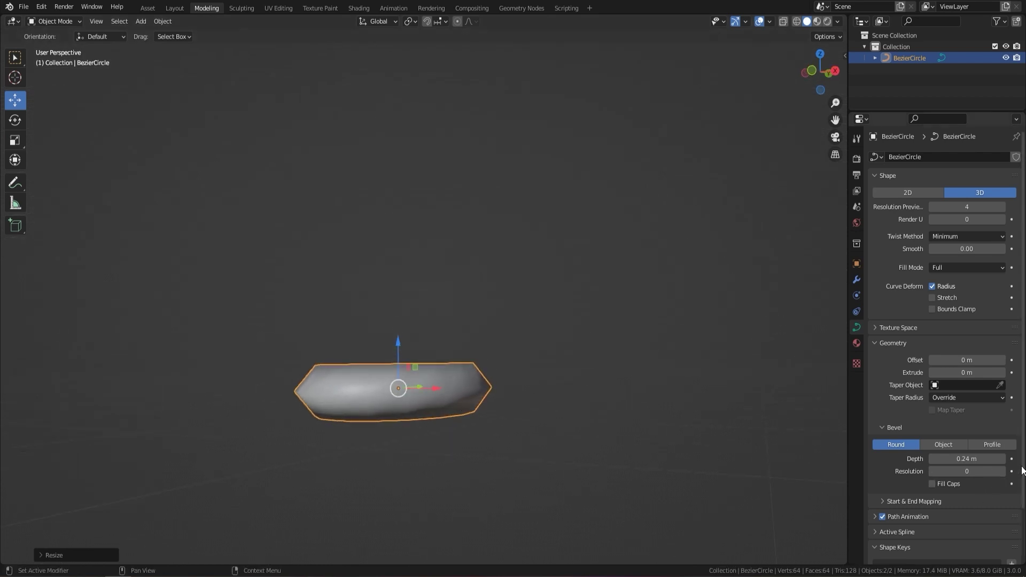
left_click(1003, 473)
left_click(1002, 473)
left_click(1003, 472)
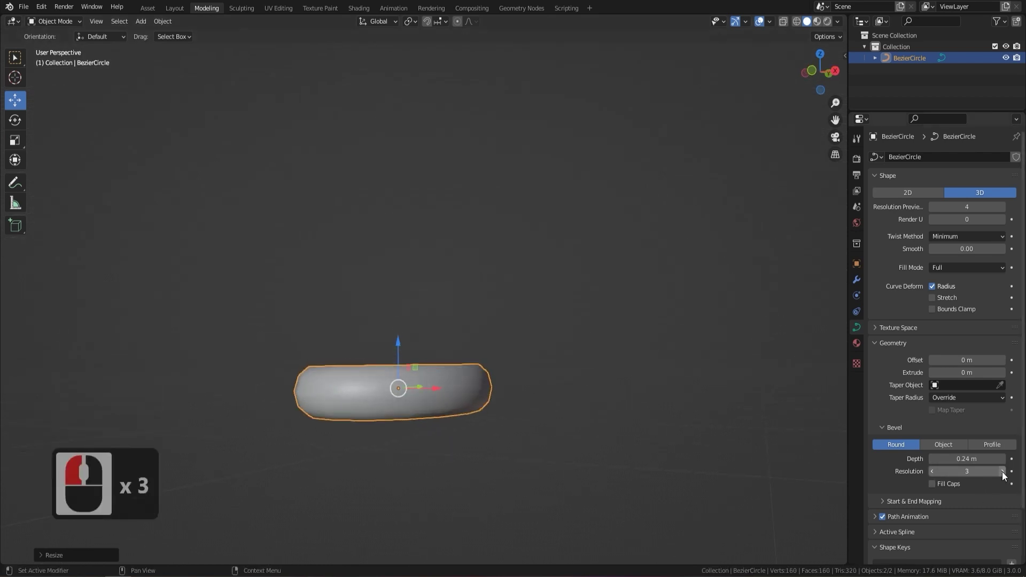
middle_click_drag(677, 351, 389, 336)
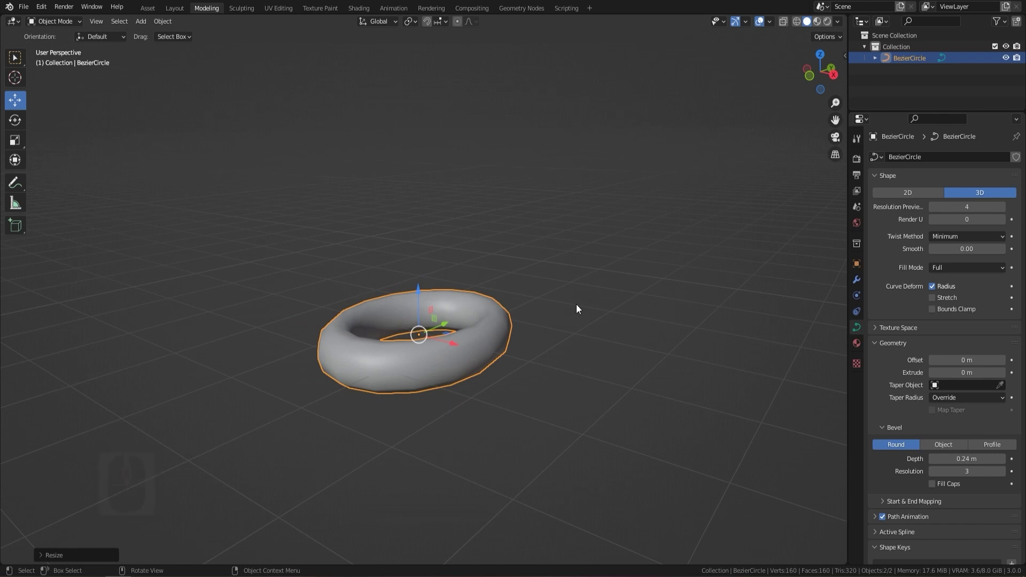
scroll(480, 363, "down", 4)
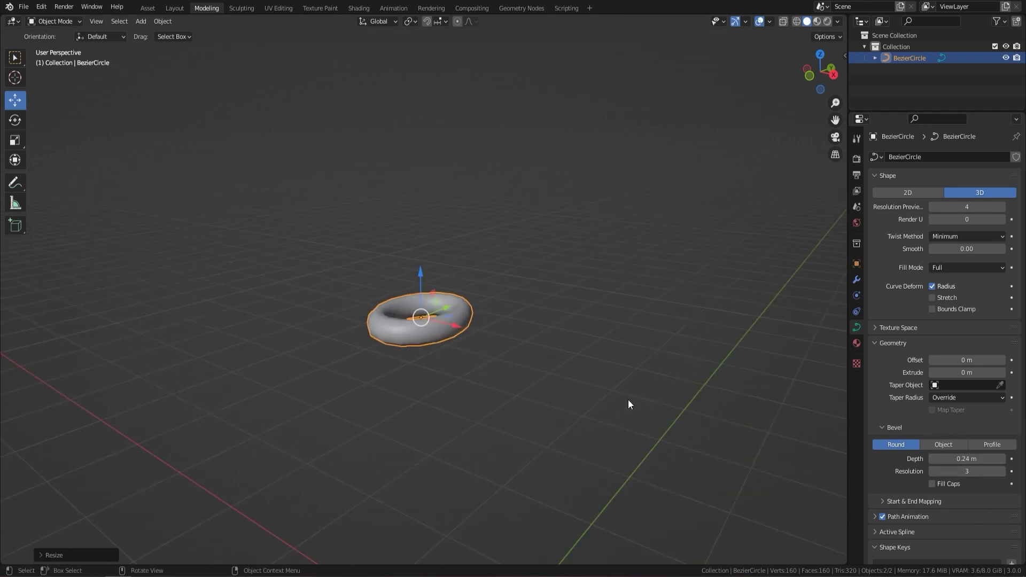
scroll(501, 208, "down", 4)
middle_click_drag(501, 208, 289, 180)
Add a Curve > Bezier object at the world origin beside the beveled ring
middle_click_drag(356, 376, 550, 151, "shift")
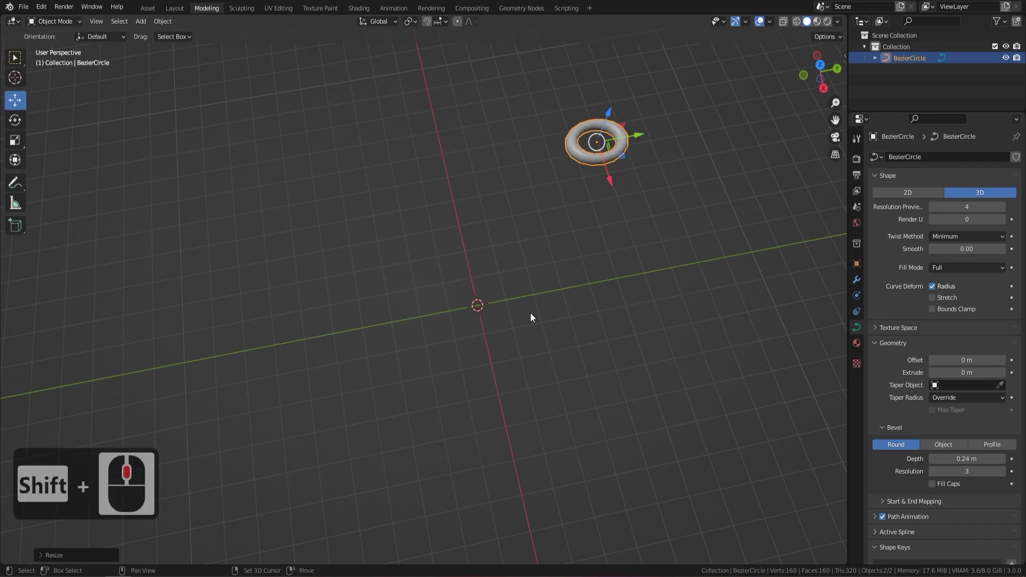
key("shift+a")
left_click(566, 311)
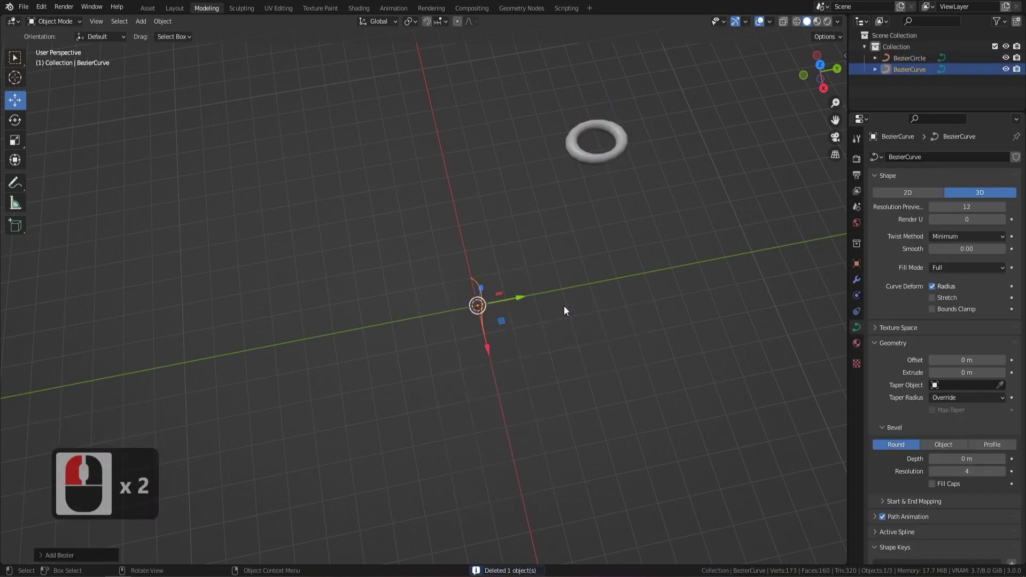